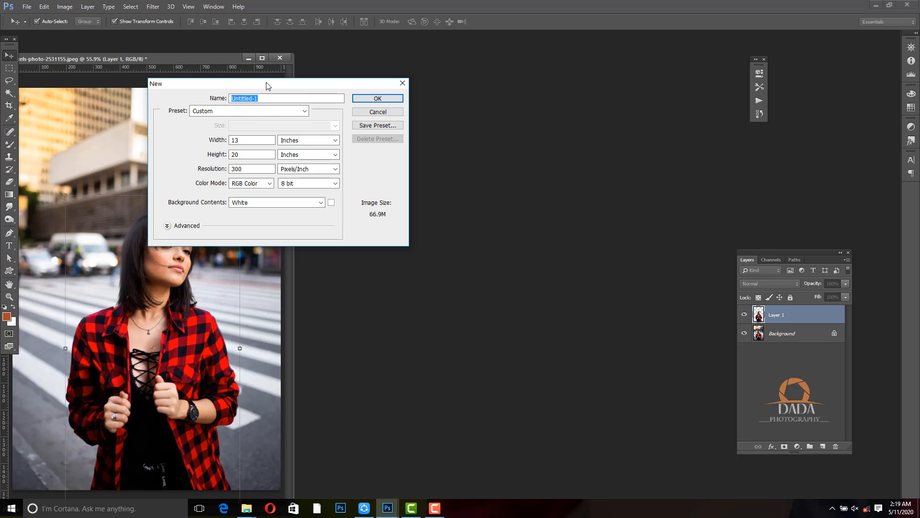
- Create a 13 × 20 inch, 300 pixels/inch RGB document with a white background and place its window beside the photo
drag(267, 85, 452, 100)
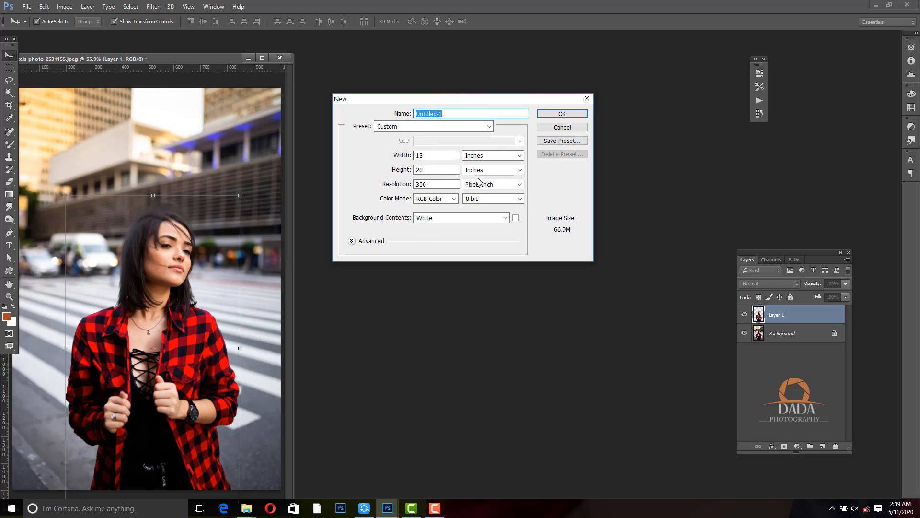
click(559, 115)
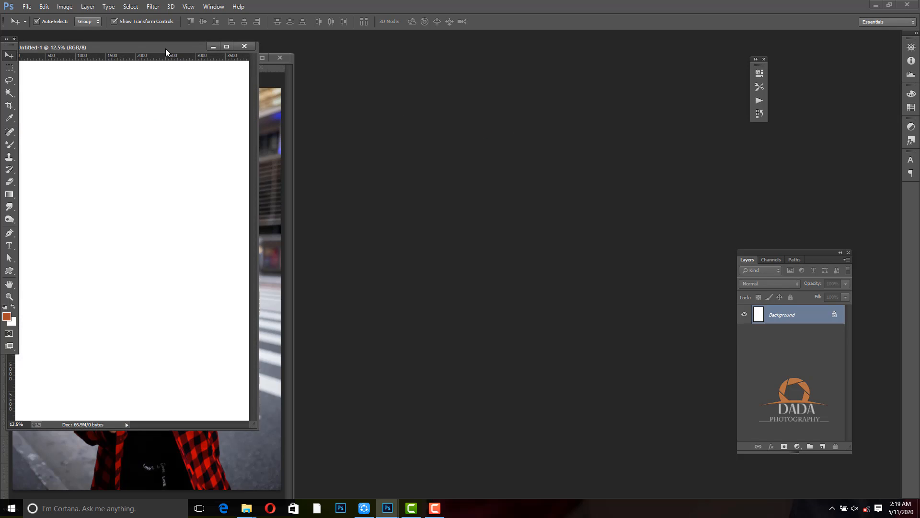
drag(166, 52, 477, 82)
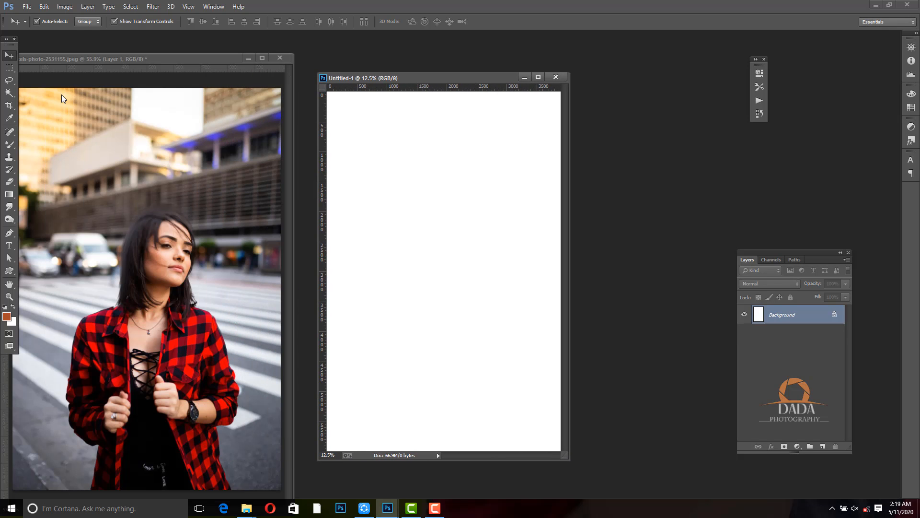
- Copy the cut-out woman layer from the photo into the blank document, place it near the upper middle, and minimize the photo
click(147, 280)
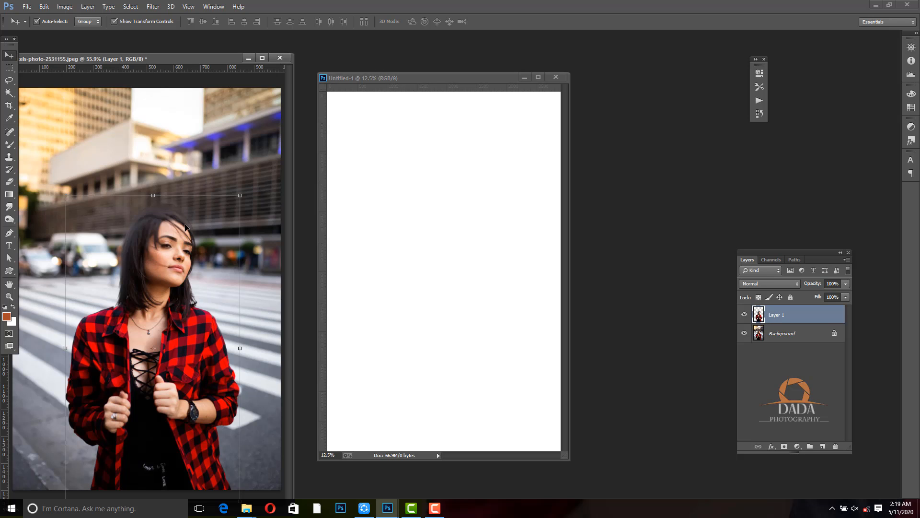
ctrl+click(762, 317)
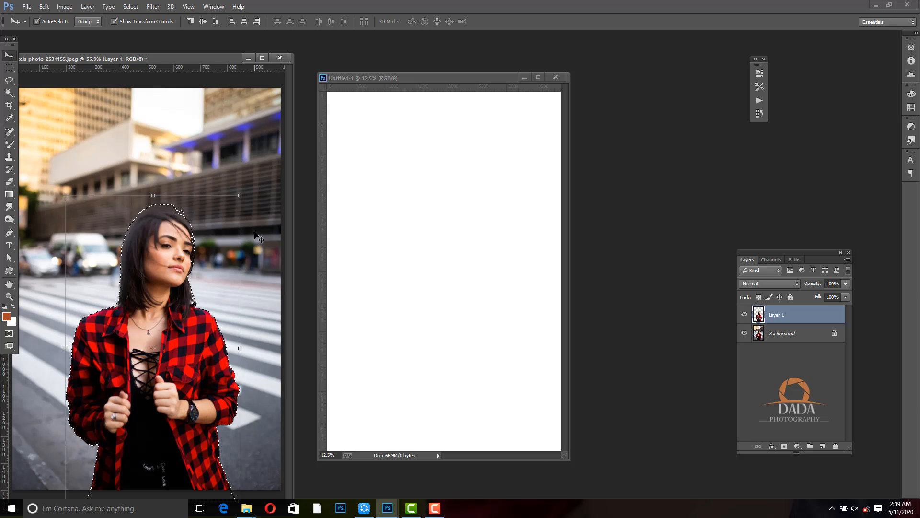
key(ctrl+d)
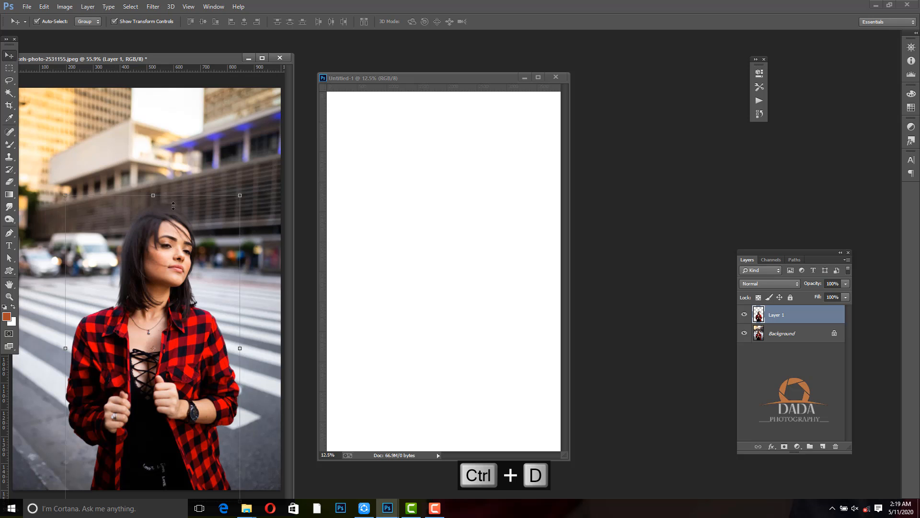
drag(174, 260, 518, 92)
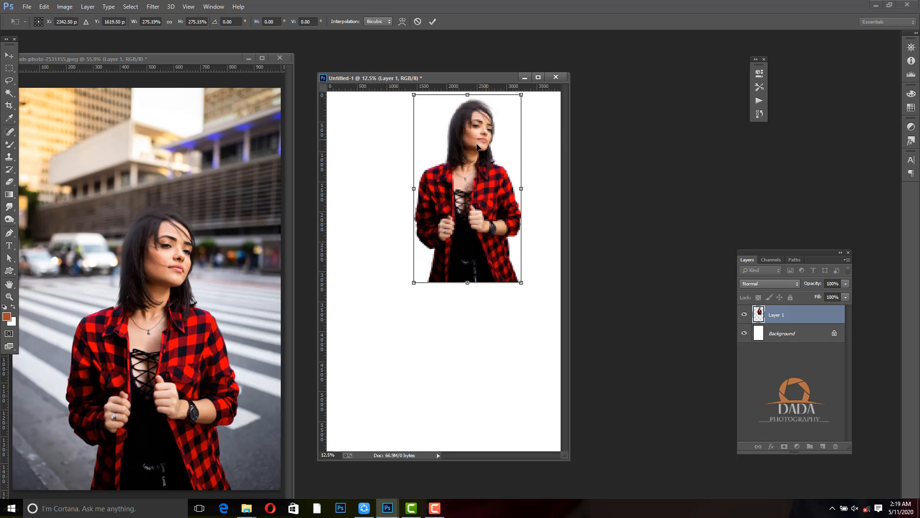
drag(465, 157, 441, 193)
key(Return)
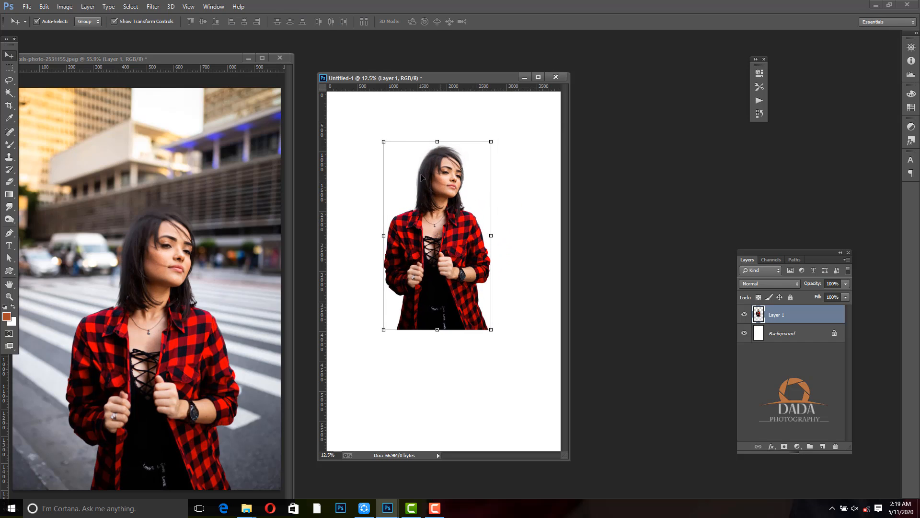
click(269, 66)
click(249, 58)
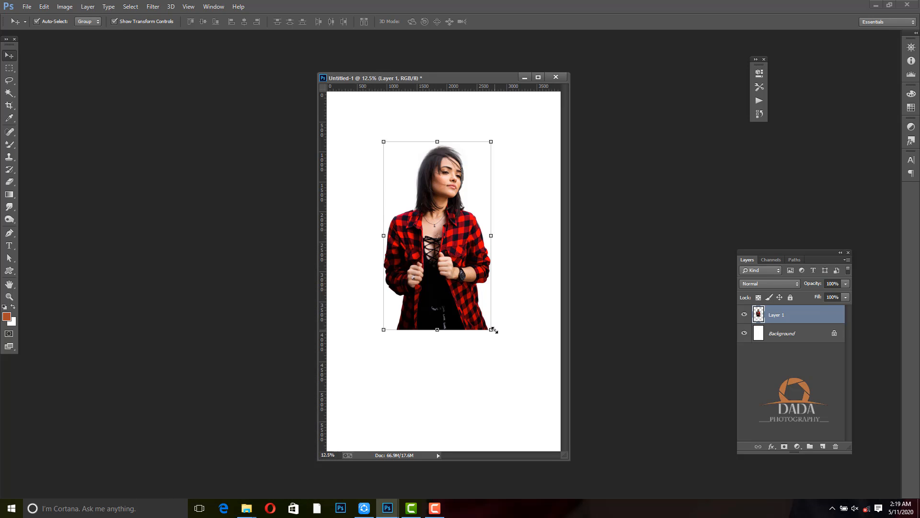
- Enlarge the cut-out woman proportionally to about 2502 × 4377 px and centre her in the upper part of the canvas
drag(494, 329, 518, 377)
drag(477, 286, 465, 276)
key(Return)
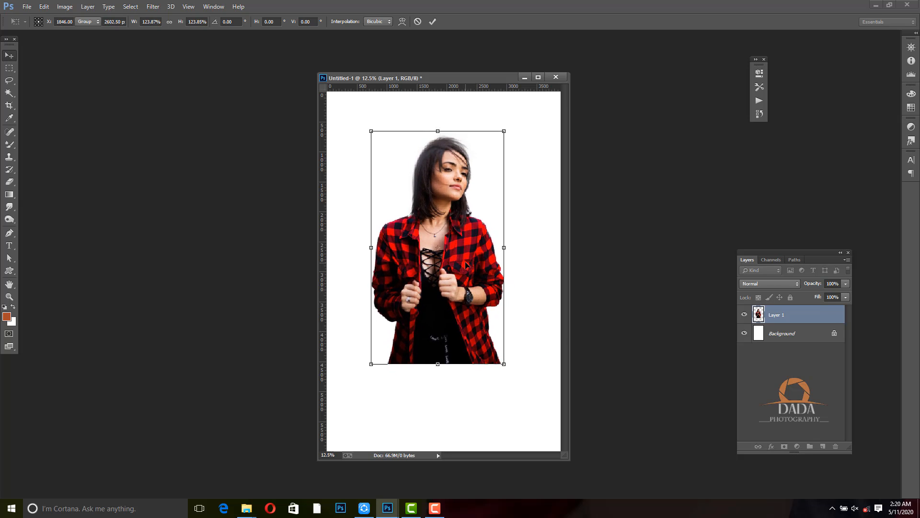
drag(504, 364, 513, 380)
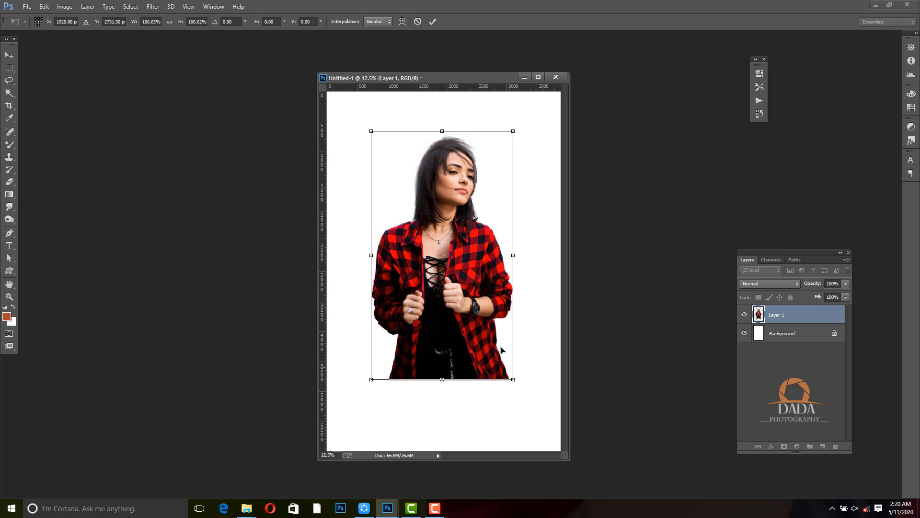
drag(460, 274, 460, 256)
key(Return)
drag(507, 362, 512, 376)
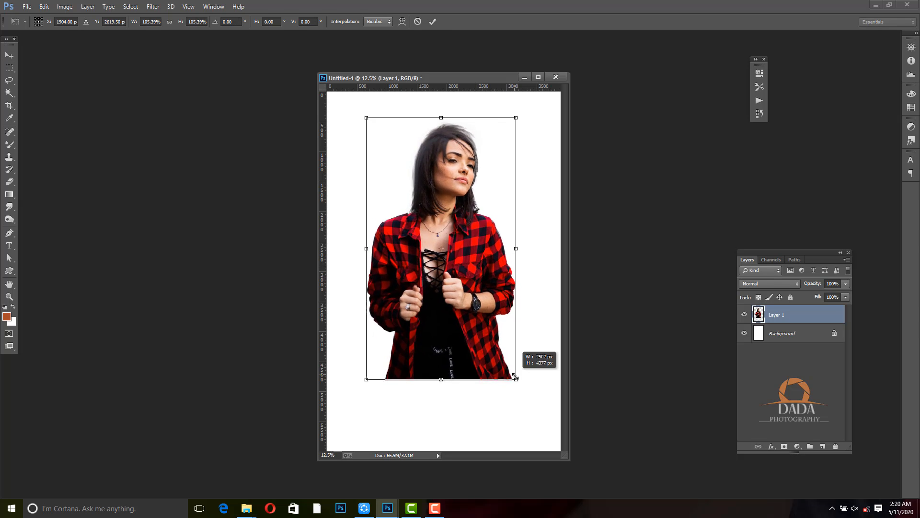
drag(460, 287, 457, 280)
key(Return)
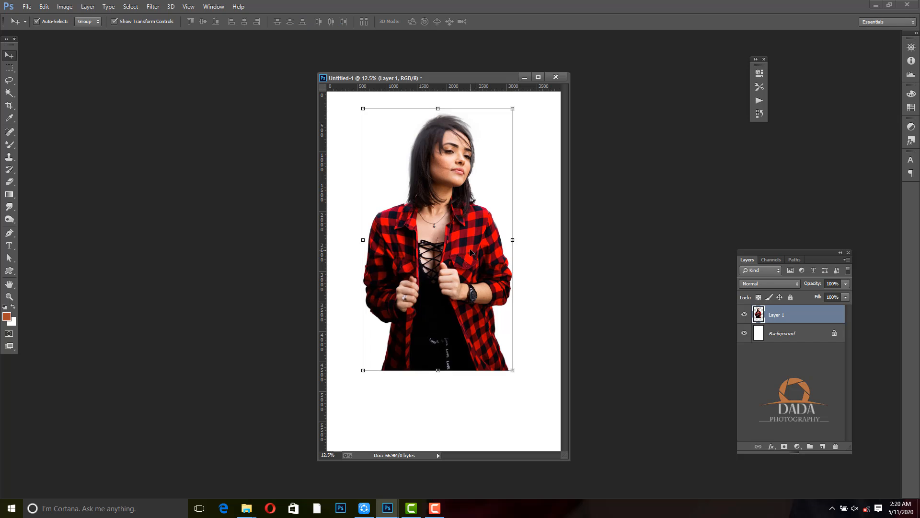
- Open 20200428_151352 from the Dripping Effect zip folder and copy its drip layer onto the lower left of the woman's jacket
click(27, 7)
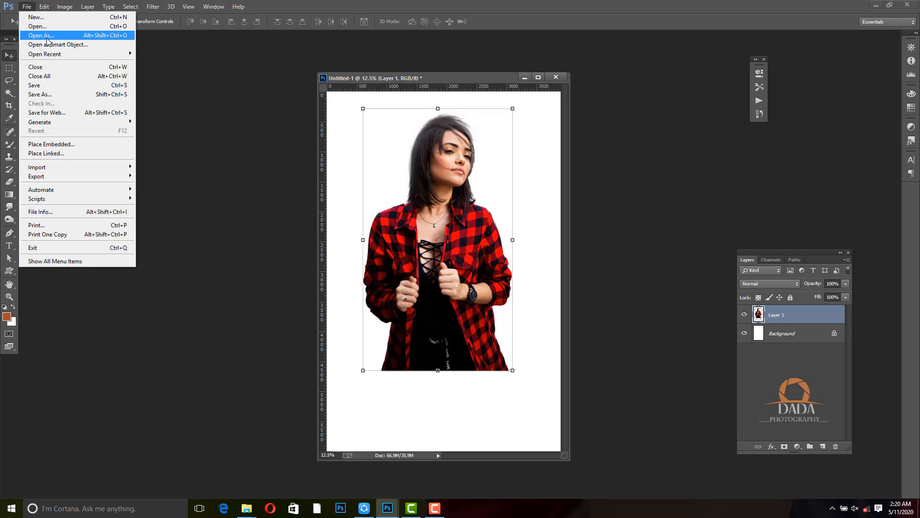
click(34, 26)
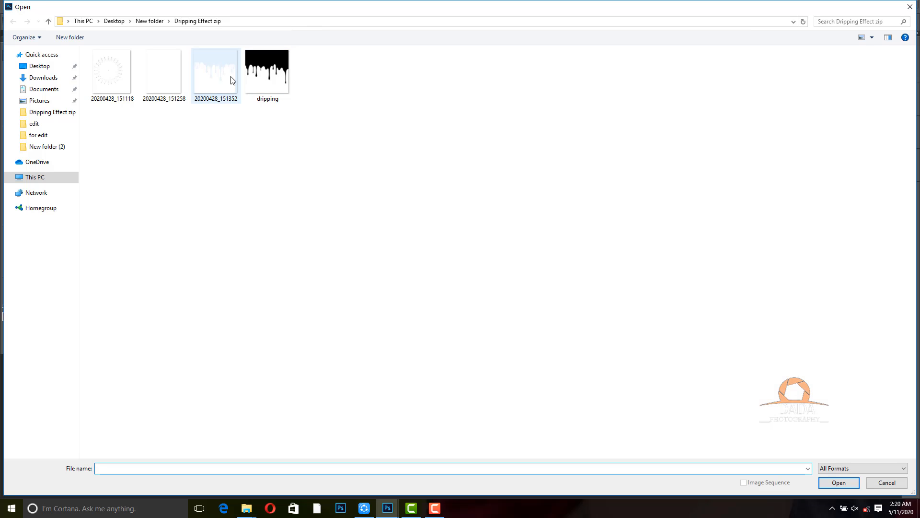
click(224, 76)
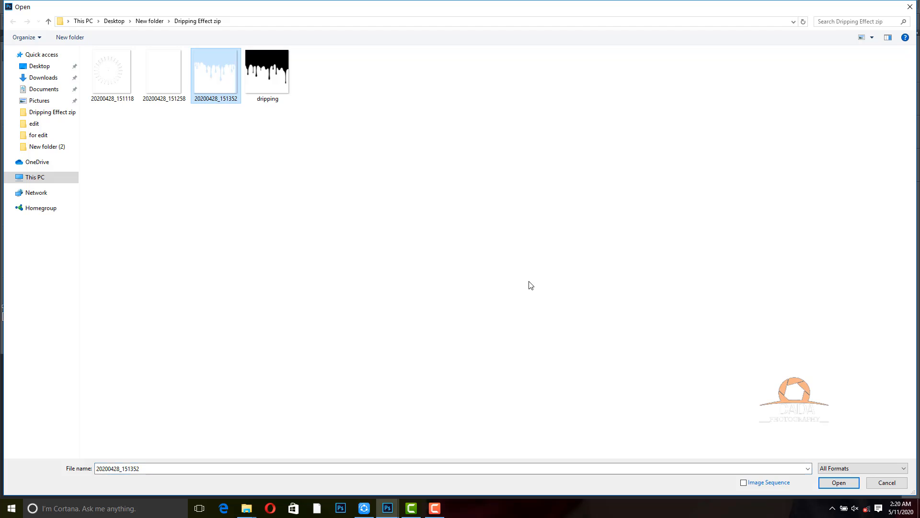
click(839, 482)
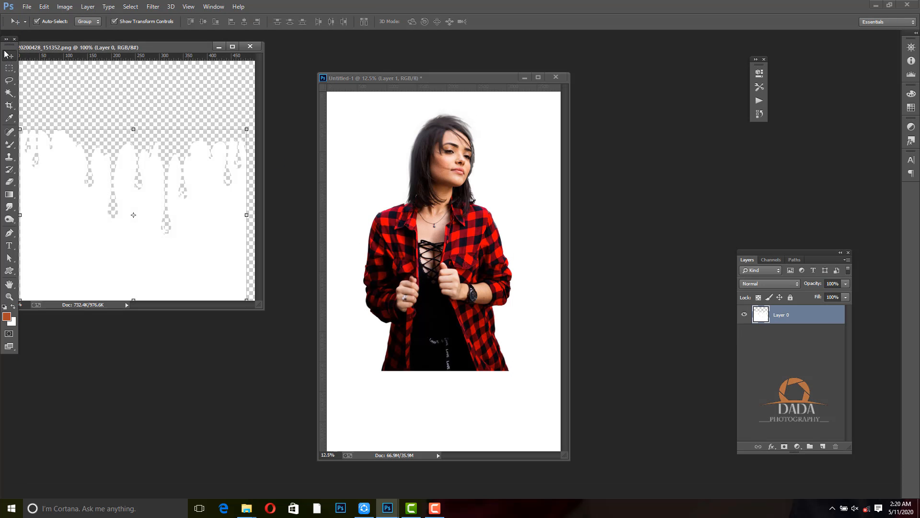
drag(228, 219, 416, 375)
key(Return)
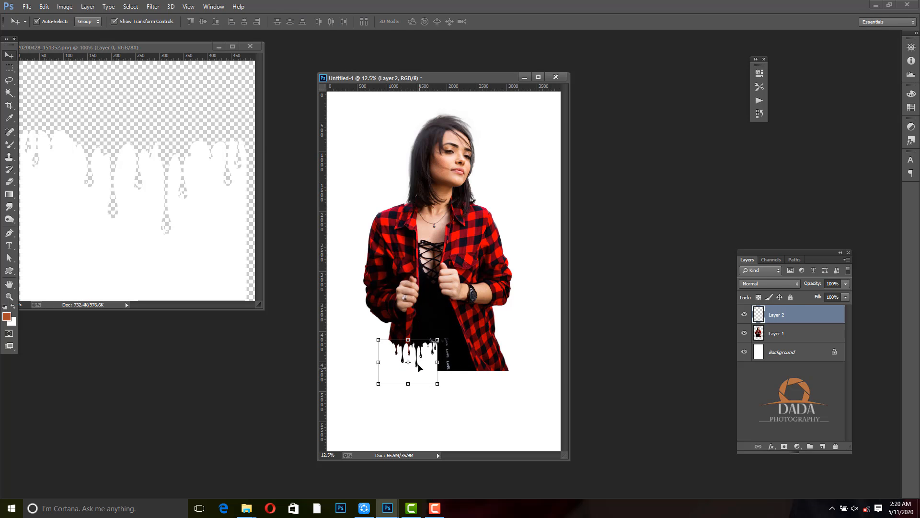
- Enlarge the drip layer and position it over the left half of the jacket's bottom edge
key(ctrl+equal)
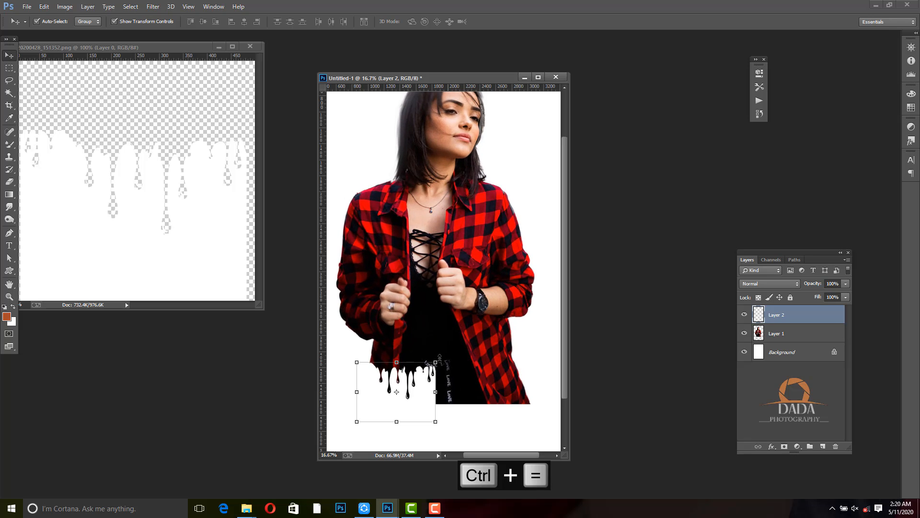
mouse_move(437, 358)
mouse_down()
mouse_move(449, 345)
mouse_move(440, 368)
mouse_move(458, 343)
mouse_move(437, 366)
mouse_move(437, 381)
mouse_move(436, 368)
mouse_up()
key(Return)
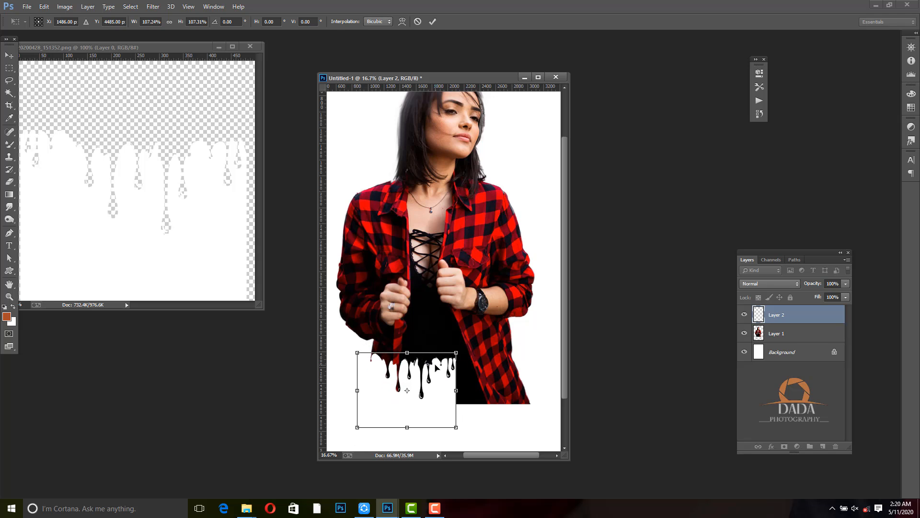
key(Return)
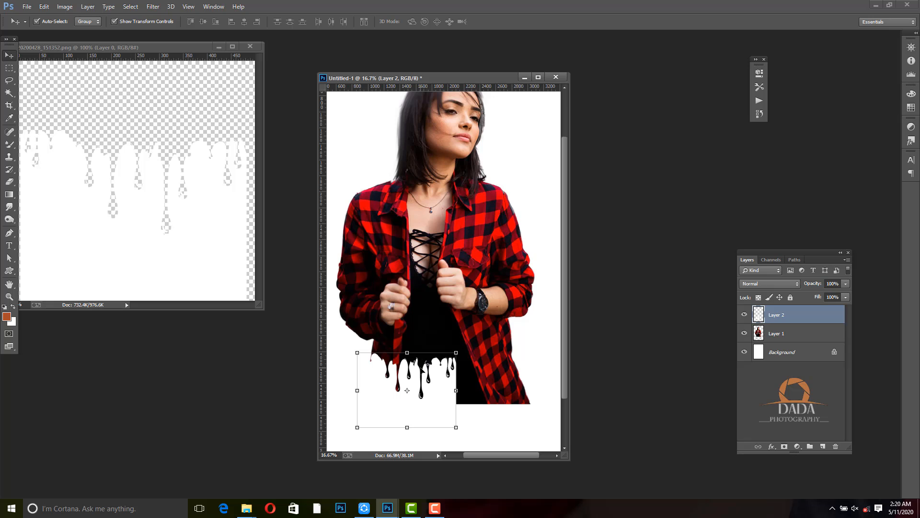
- Duplicate the drip layer and place the copy about 1076 px to the right, covering the rest of the jacket's bottom edge
key(ctrl+t)
drag(454, 354, 521, 386)
key(Return)
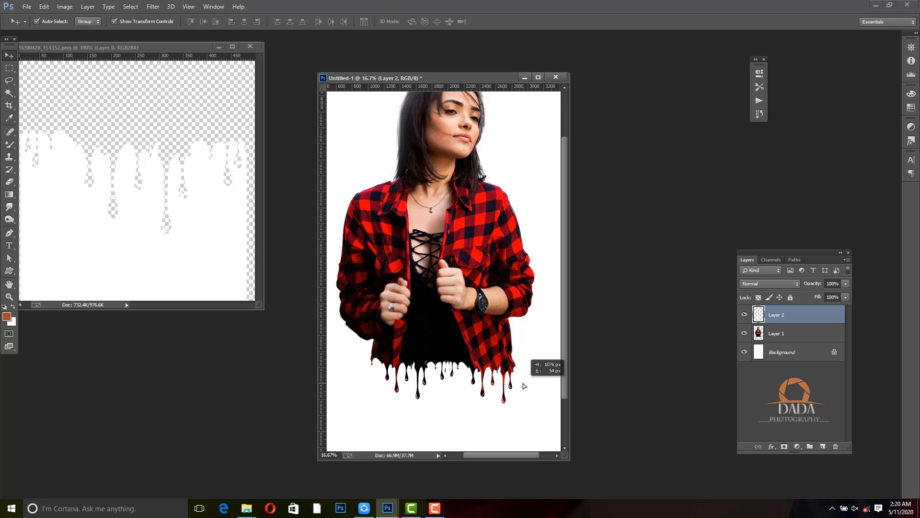
key(ctrl+j)
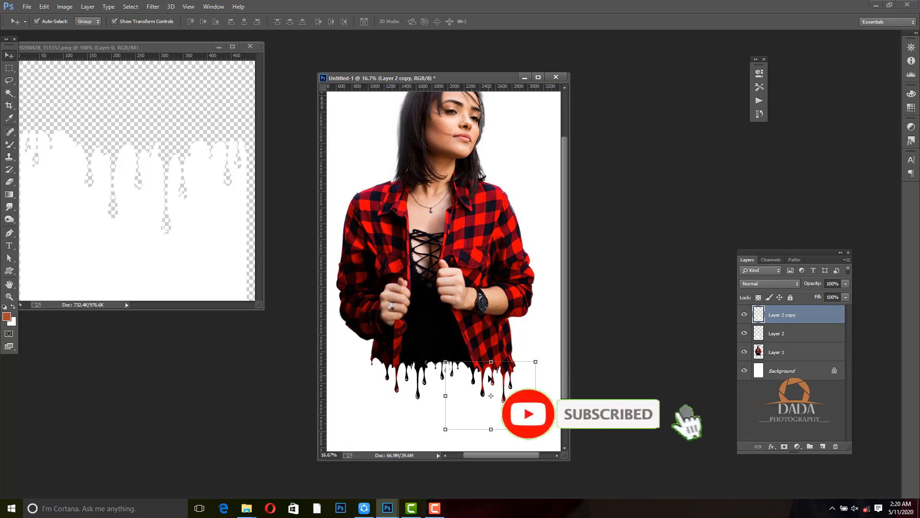
- Stretch the right-hand drip copy slightly taller and nudge the cut-out woman a little right so the drips meet the jacket
mouse_move(491, 361)
mouse_down()
mouse_move(492, 351)
mouse_move(484, 370)
mouse_up()
key(Return)
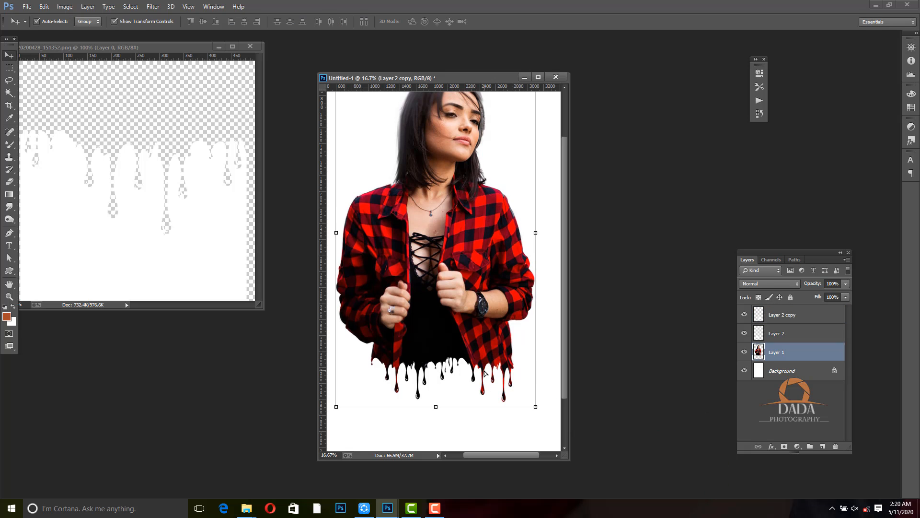
mouse_move(476, 328)
mouse_down()
mouse_move(480, 321)
mouse_move(479, 330)
mouse_up()
click(477, 388)
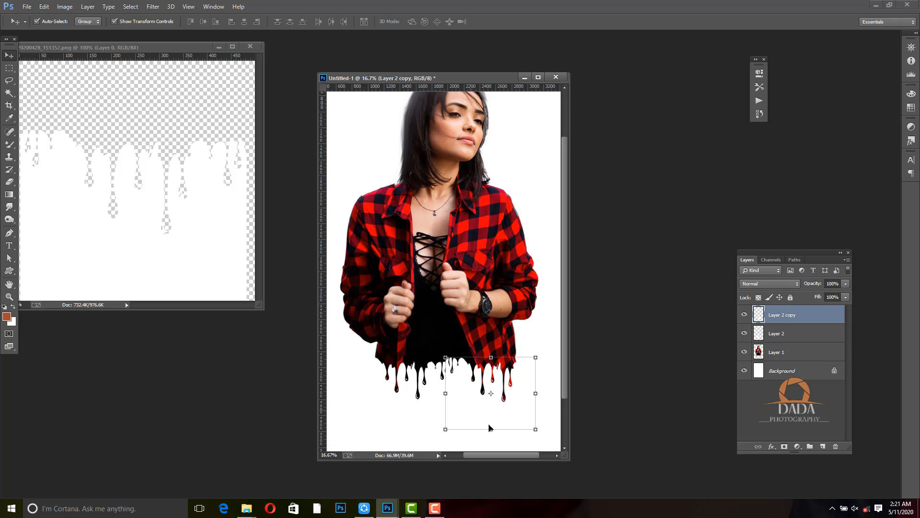
drag(491, 430, 490, 439)
key(Return)
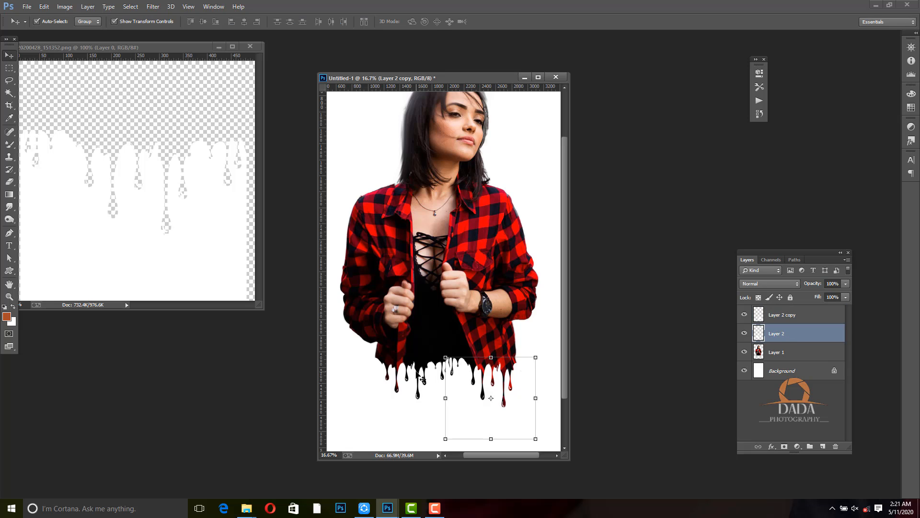
- Stretch the left-hand drip layer slightly downward to lengthen its drips
click(419, 378)
drag(405, 425, 405, 430)
key(Return)
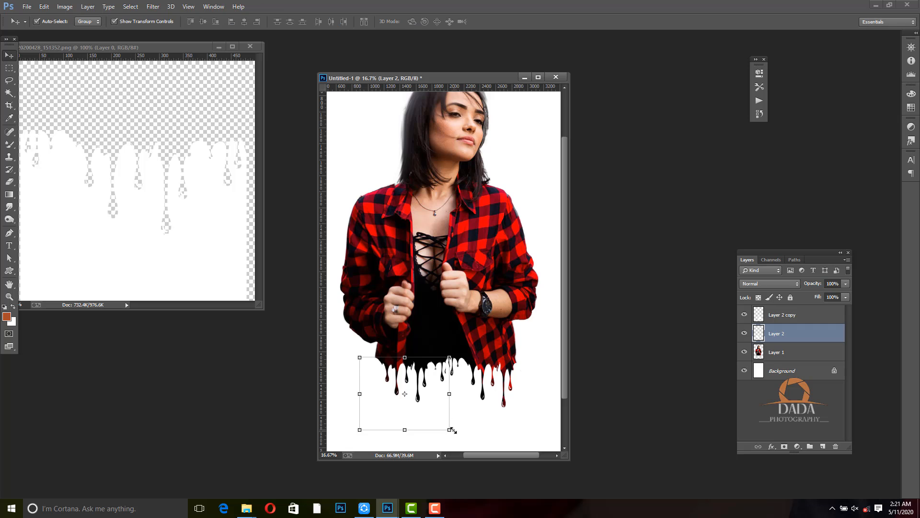
click(451, 429)
key(Return)
key(alt+bracketleft)
key(ctrl+t)
right_click(421, 366)
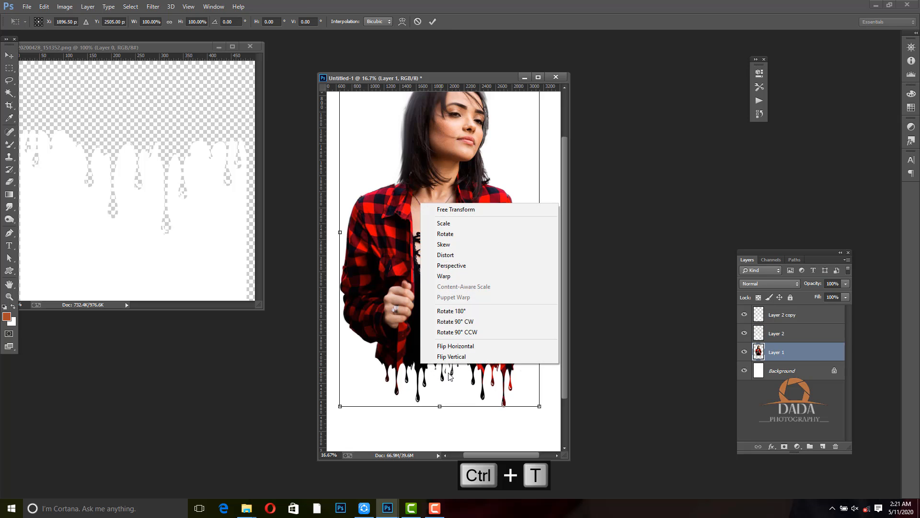
click(416, 372)
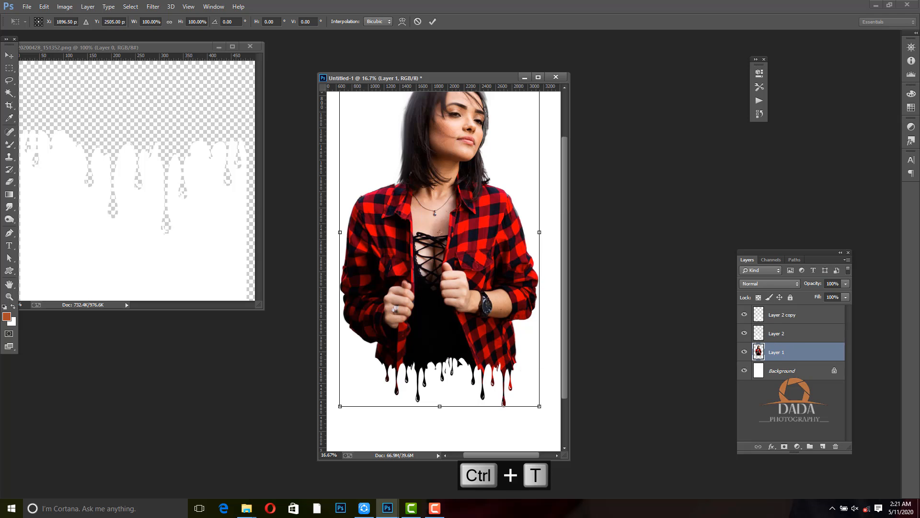
key(Return)
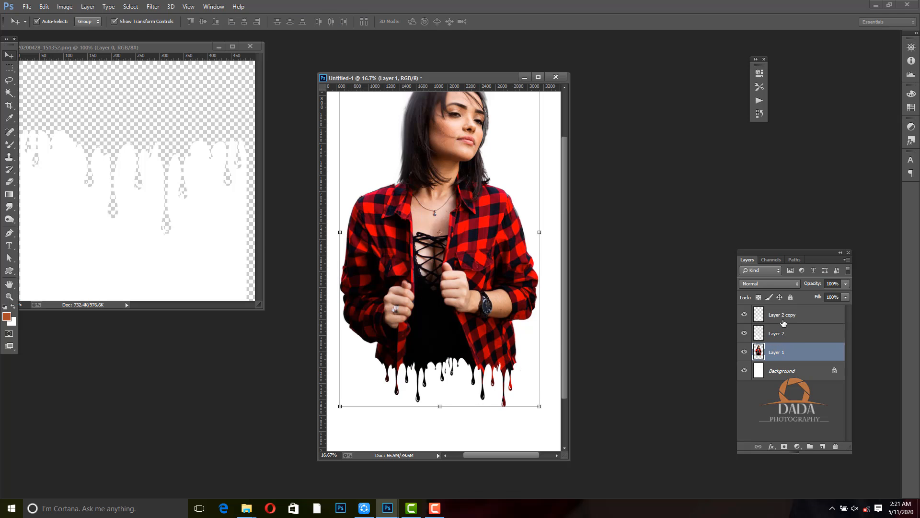
- Flip the left-hand drip layer horizontally so its drips differ from those of the copy
click(780, 319)
click(420, 385)
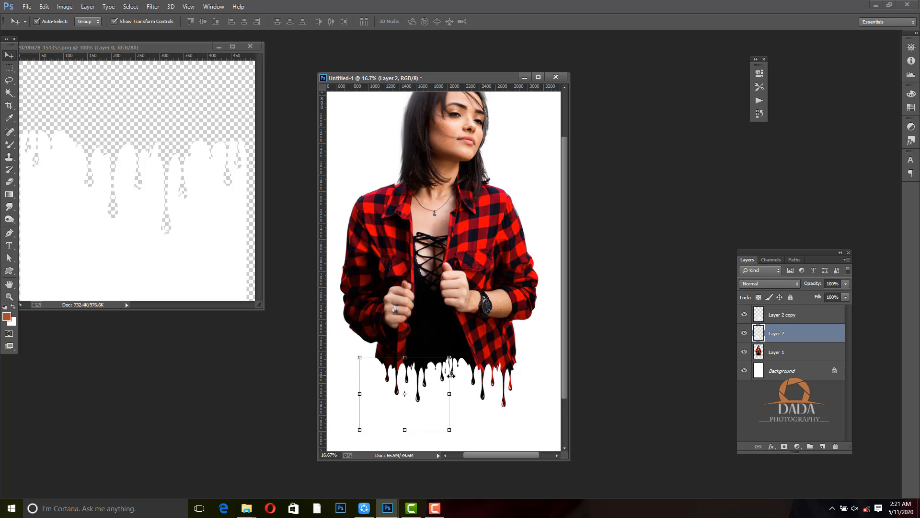
key(ctrl+t)
right_click(421, 367)
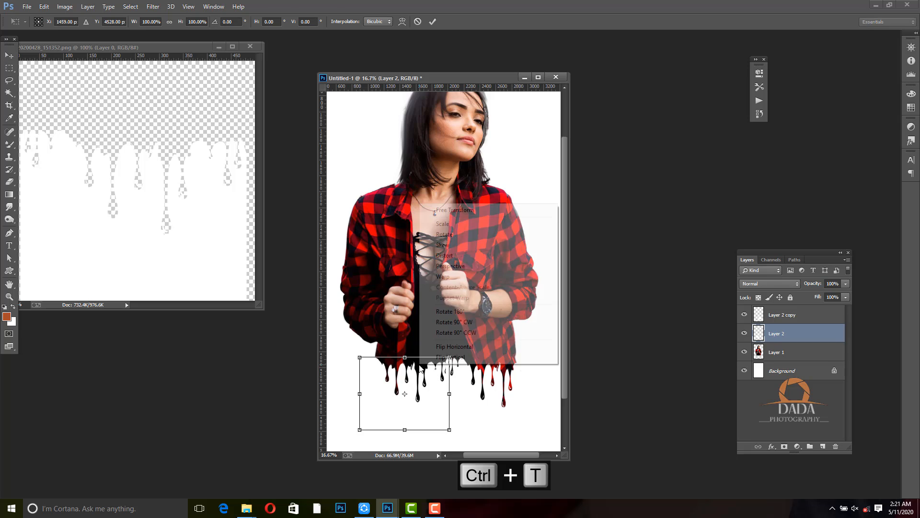
click(446, 346)
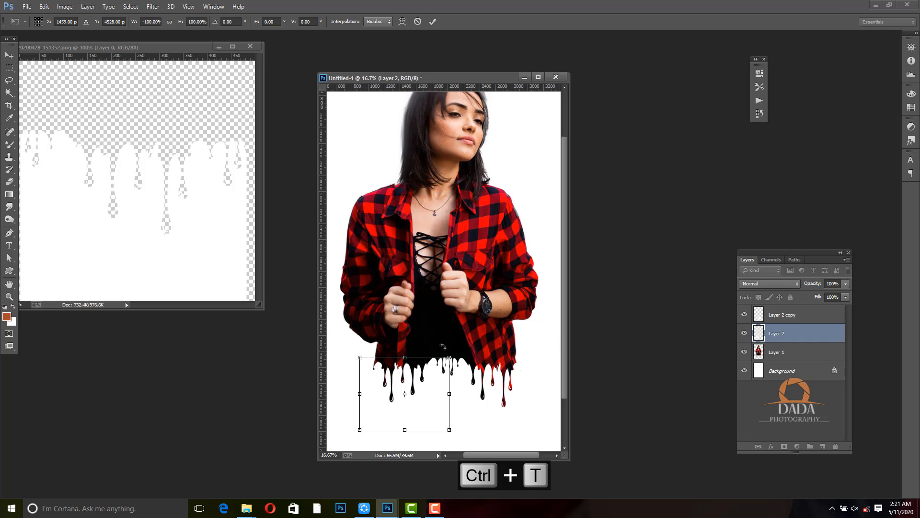
- Try shifting the flipped left-hand drip layer 66 px to the right, and undo the move
key(Right)
key(Right)
key(Right)
key(Right)
key(Right)
key(Right)
key(Right)
key(Right)
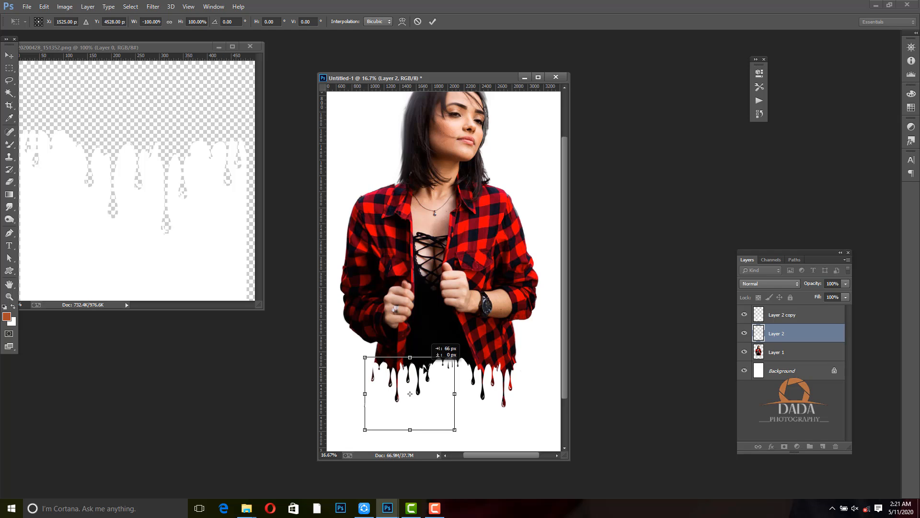
key(ctrl+z)
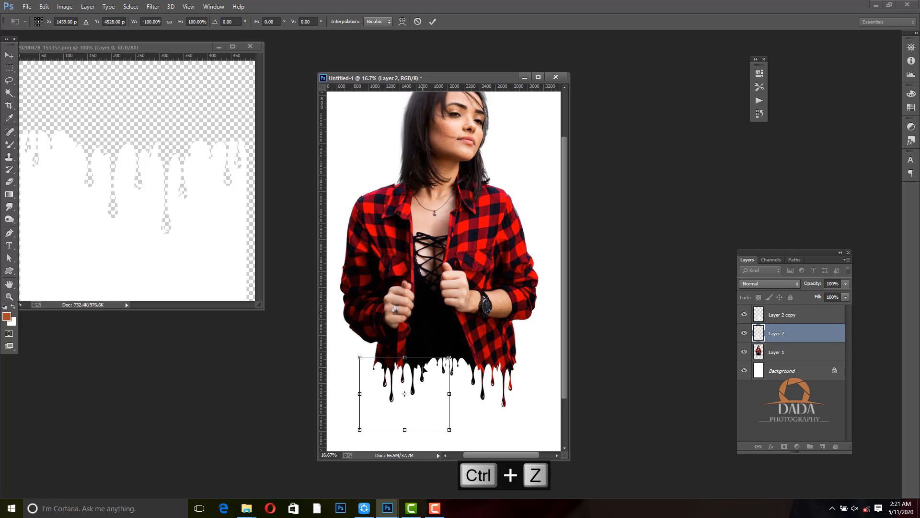
- Undo the horizontal flip of the left-hand drip layer
key(ctrl+alt+z)
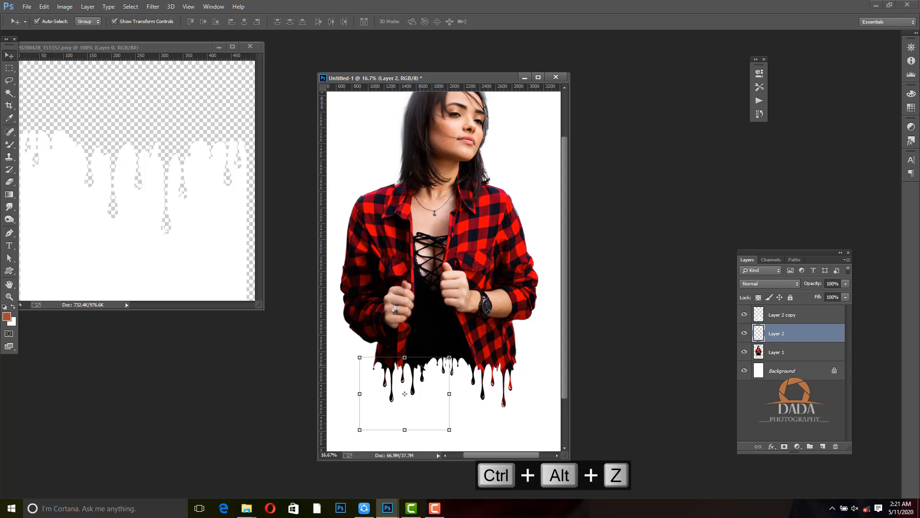
key(ctrl+alt+z)
click(440, 369)
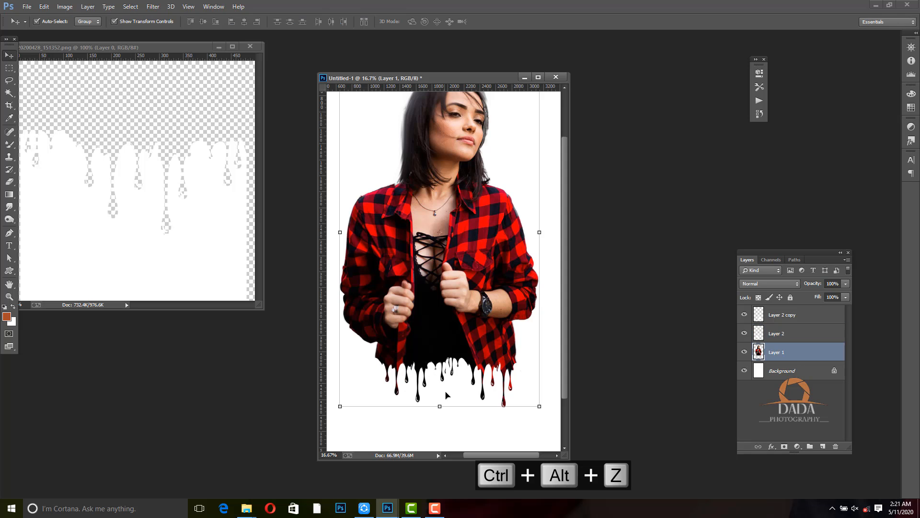
- Stretch the left-hand drip layer downward to about 112% height and nudge it slightly up
click(416, 388)
drag(408, 430, 407, 439)
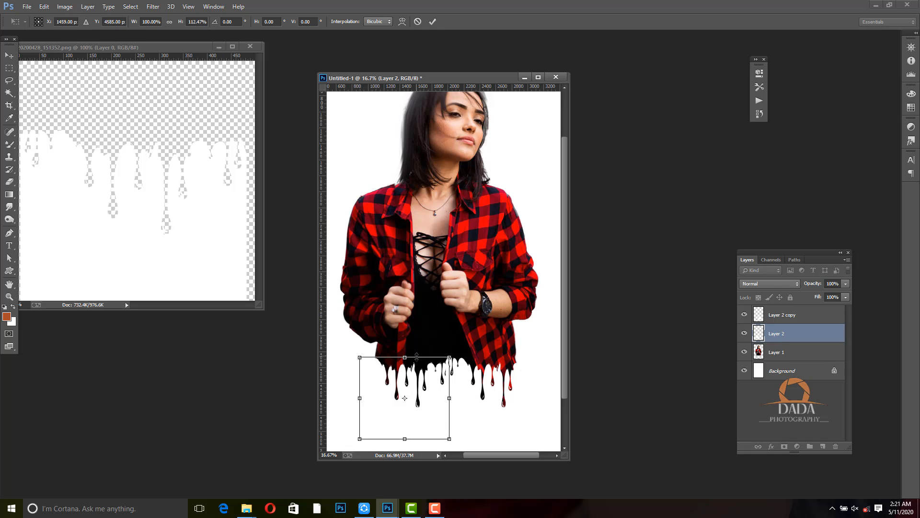
key(Return)
key(Up)
key(Up)
key(Up)
key(Up)
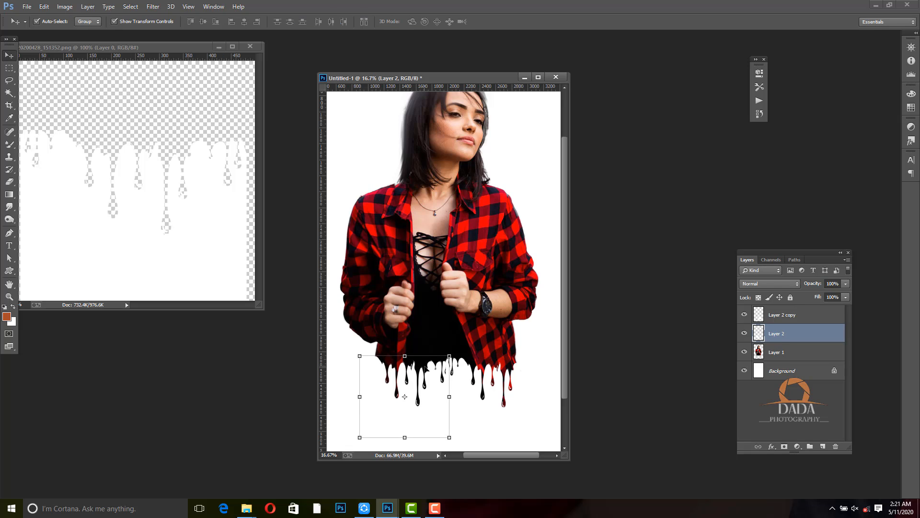
- Try enlarging the left-hand drip layer from its upper-right corner and nudging it slightly down and right
drag(450, 354, 455, 349)
key(Return)
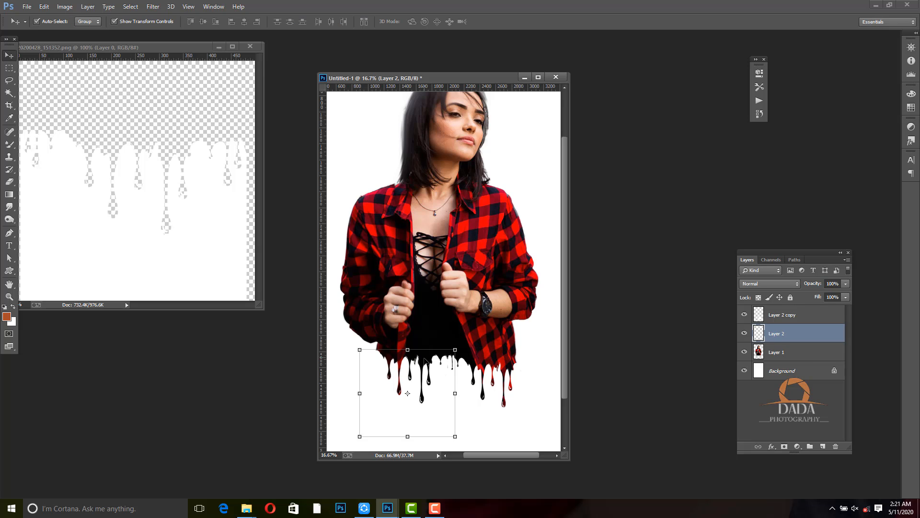
key(Down)
key(Down)
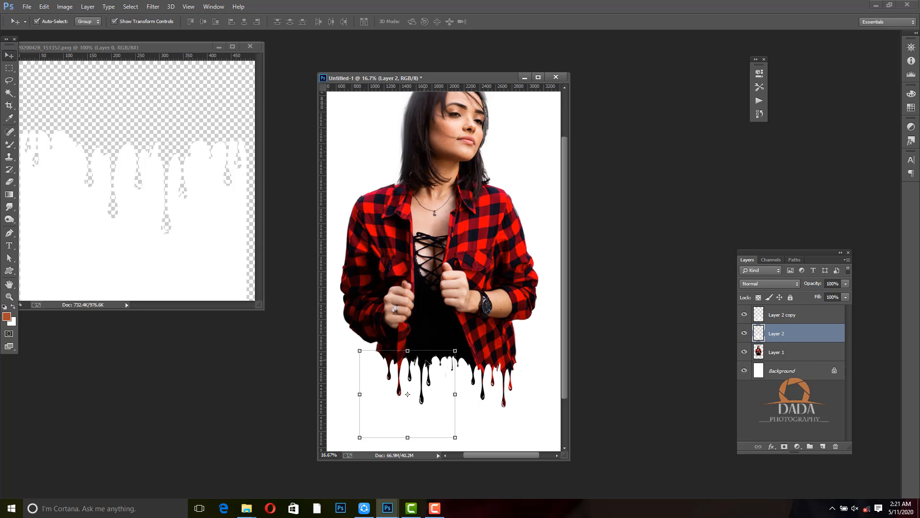
key(Right)
key(Right)
key(Right)
key(Right)
key(Right)
key(Right)
key(Right)
key(Right)
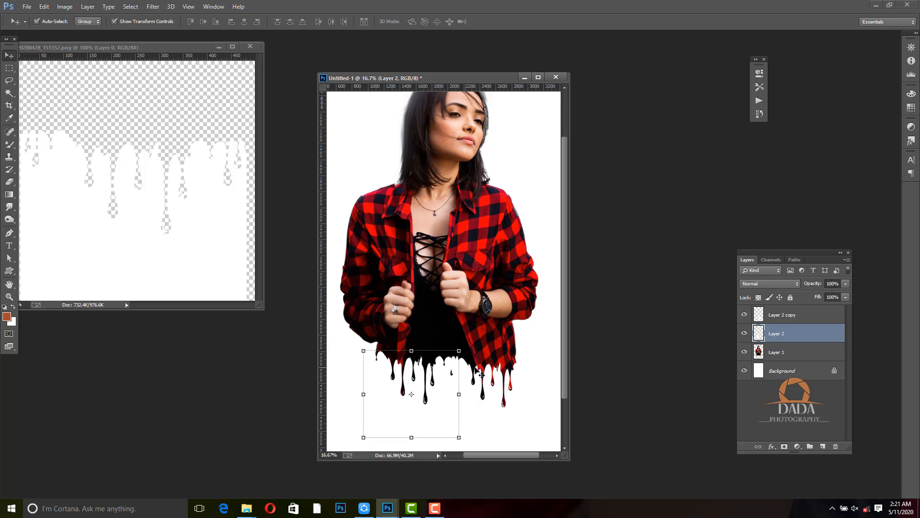
- Try scaling the right-hand drip copy down to about 97.8% in width and height
click(500, 360)
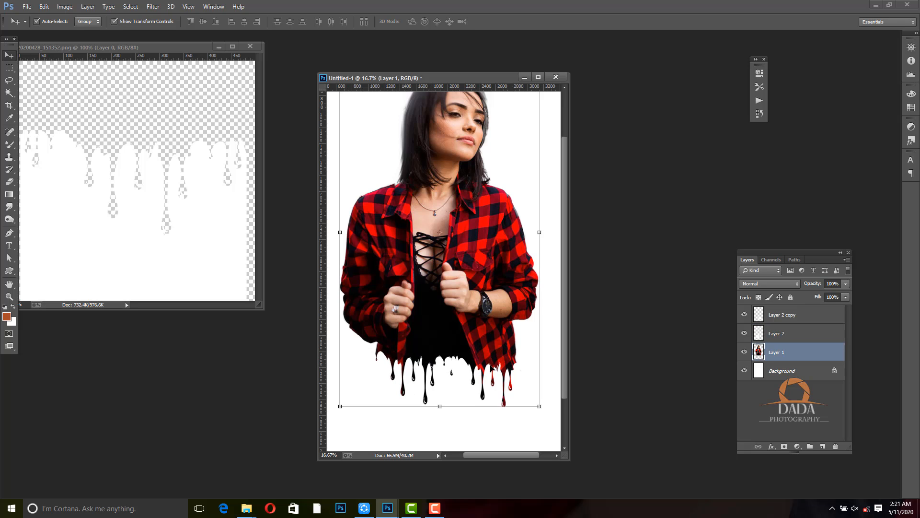
click(775, 335)
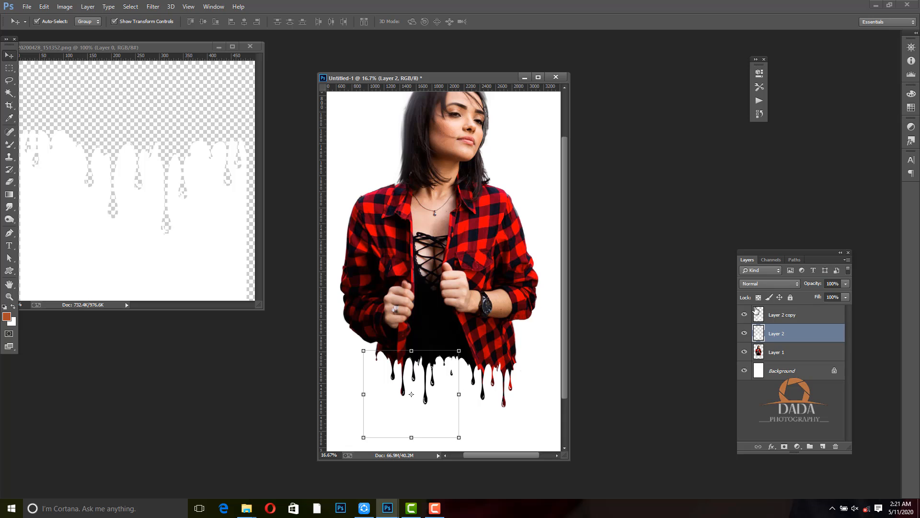
click(769, 316)
mouse_move(442, 355)
mouse_down()
mouse_move(430, 345)
mouse_move(447, 358)
mouse_up()
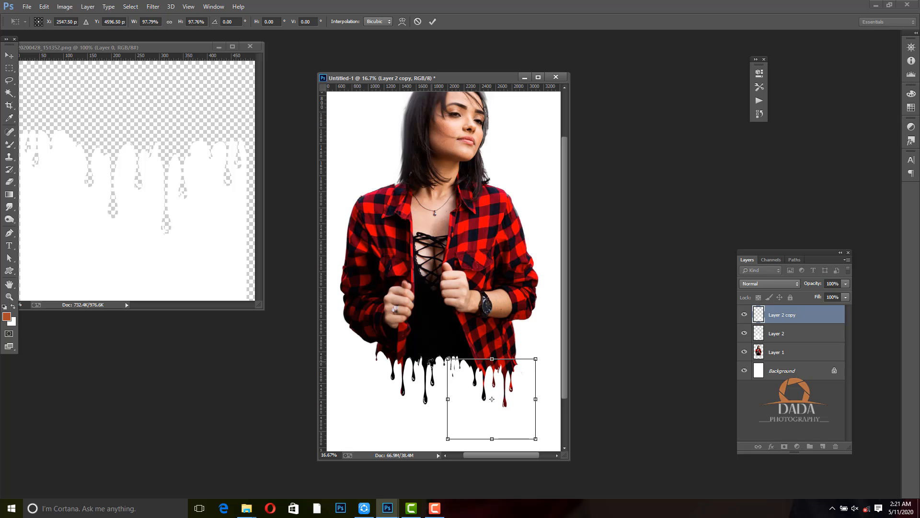
key(Return)
- Undo the latest resizes and nudges of both drip layers, keeping the left-hand layer's stretched height
key(ctrl+alt+z)
key(ctrl+alt+z)
key(ctrl+alt+z)
key(ctrl+alt+z)
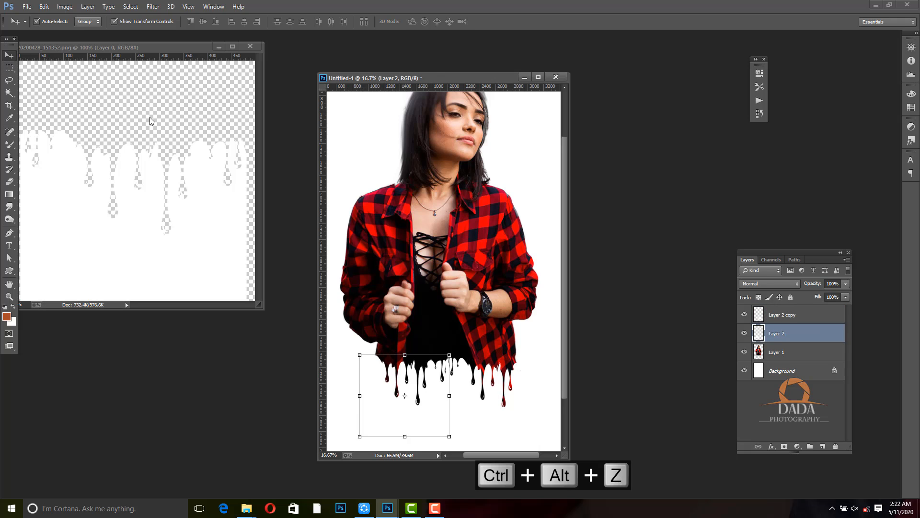
key(ctrl+alt+z)
- Examine the whole portrait on the canvas and check how the woman and the two drip layers are arranged
key(ctrl+minus)
key(ctrl+minus)
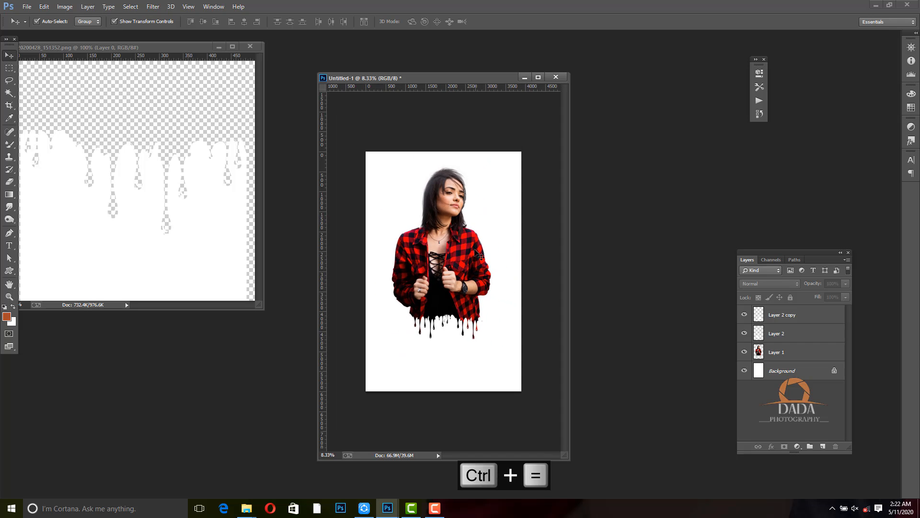
key(ctrl+equal)
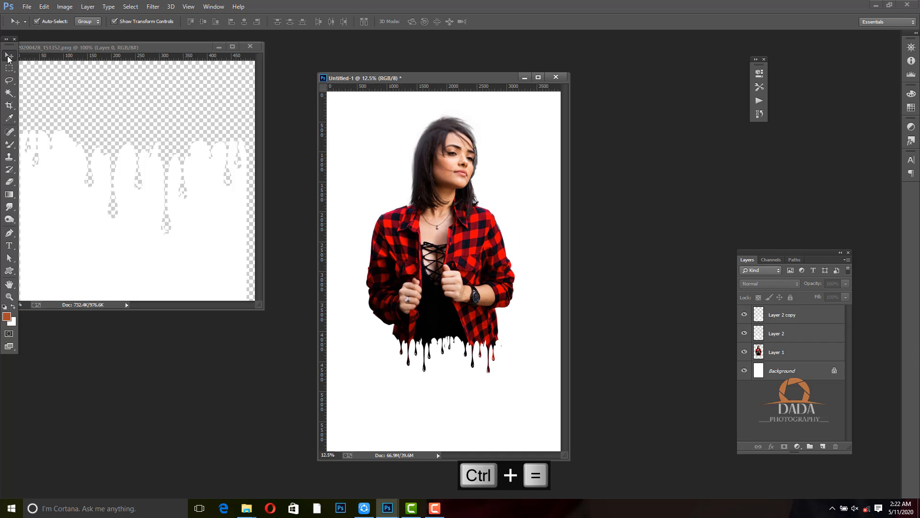
click(486, 260)
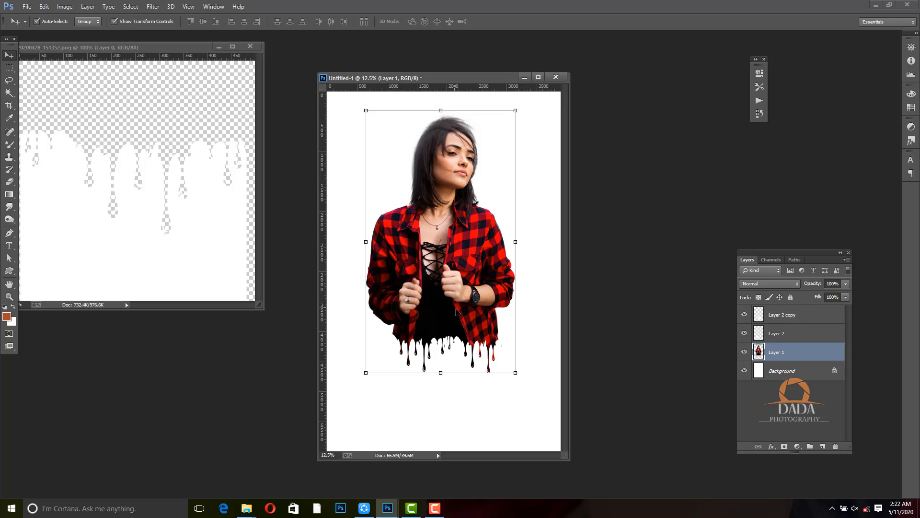
click(466, 359)
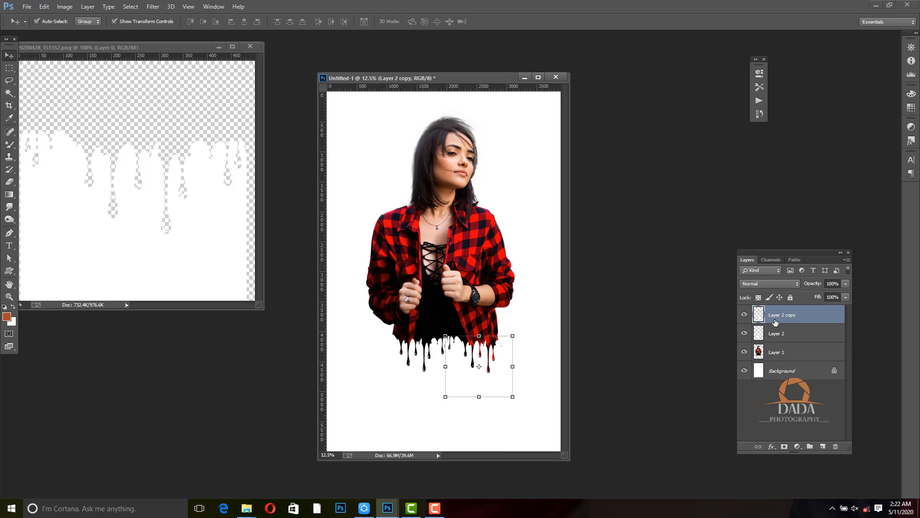
click(774, 333)
click(397, 337)
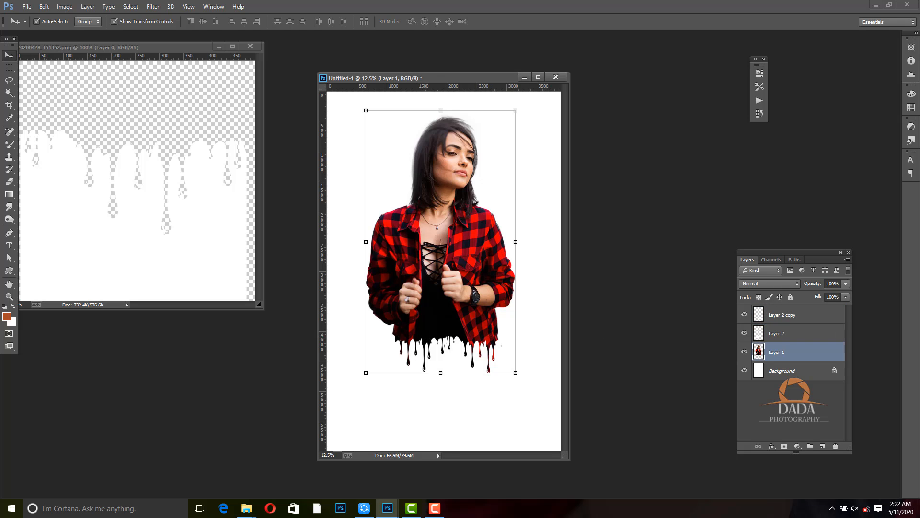
click(416, 343)
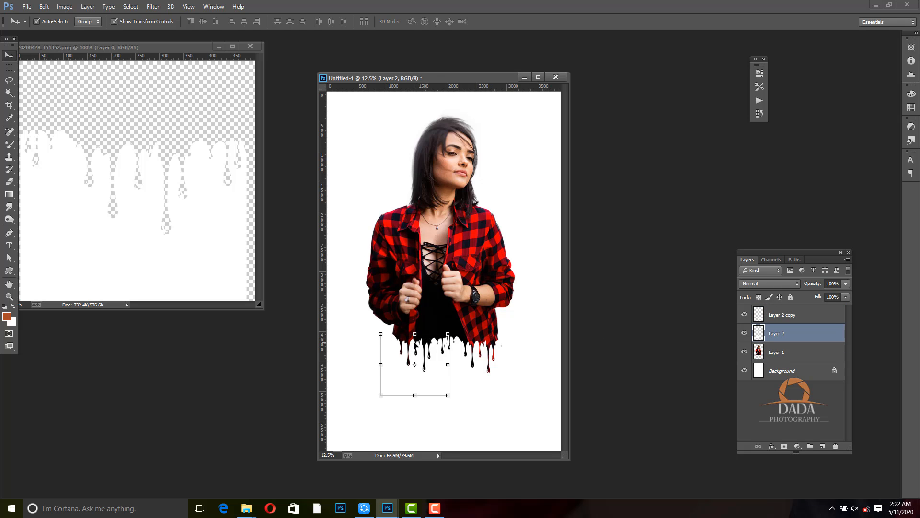
- Close the source drip image document
click(211, 189)
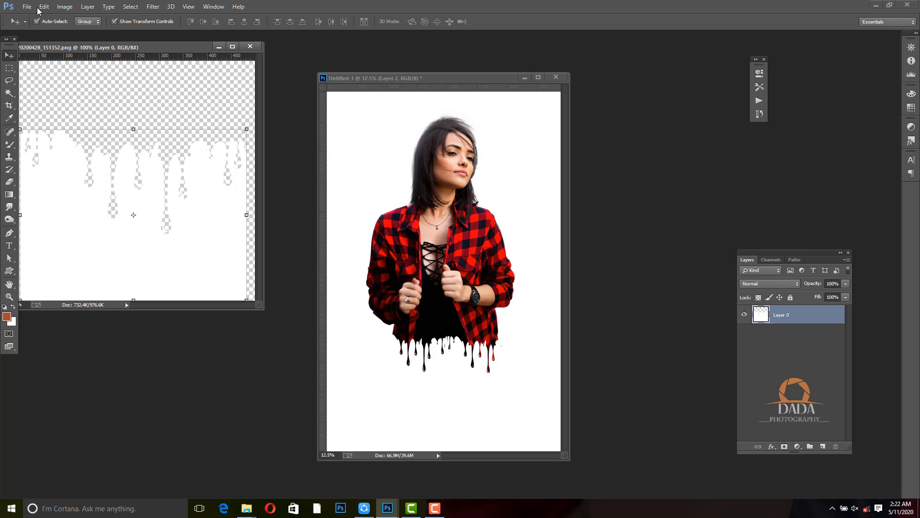
click(237, 113)
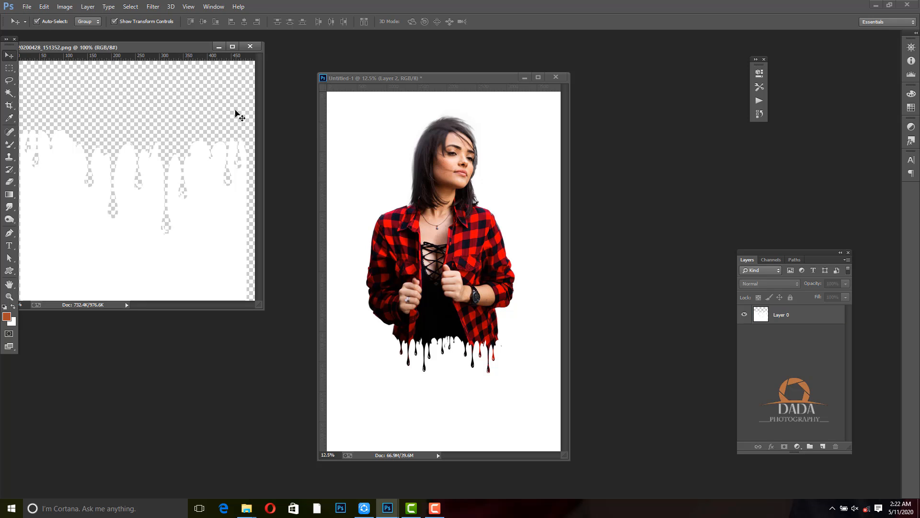
click(250, 46)
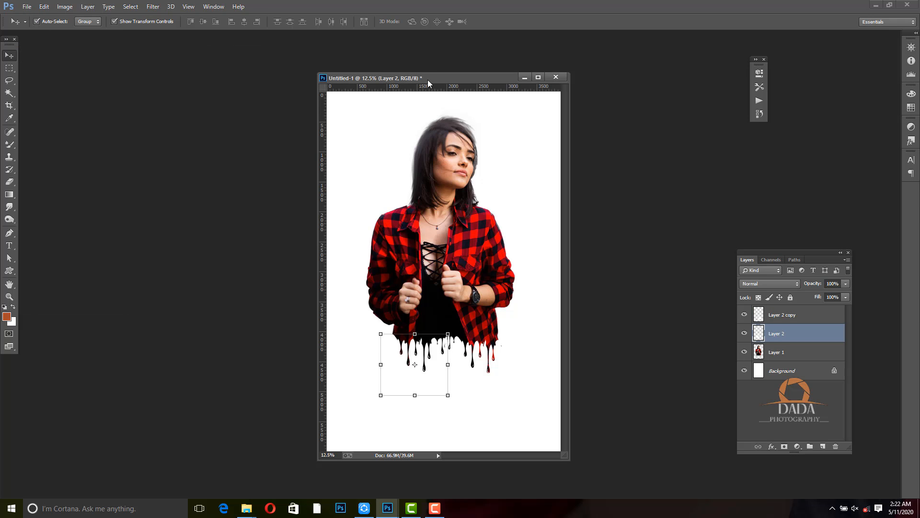
- Enlarge the left-hand drip layer to about 103% and shift the cut-out woman slightly left
key(ctrl+equal)
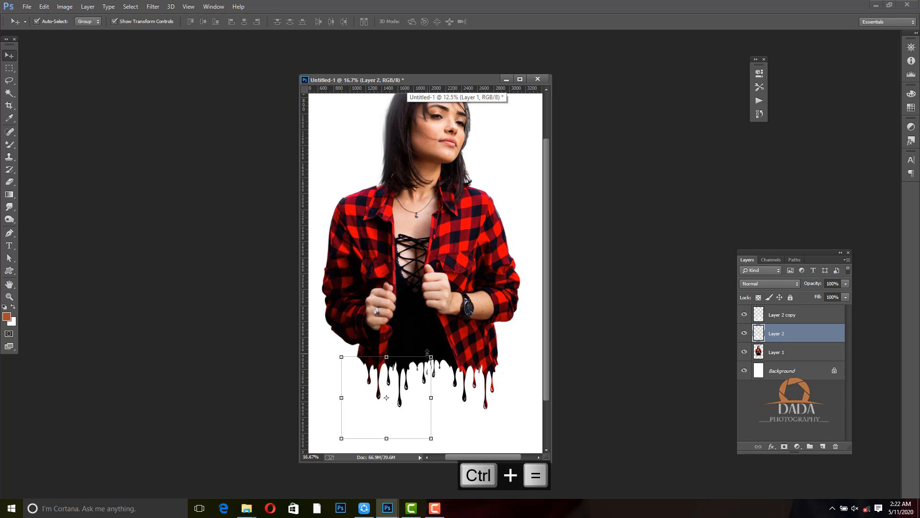
drag(432, 356, 434, 354)
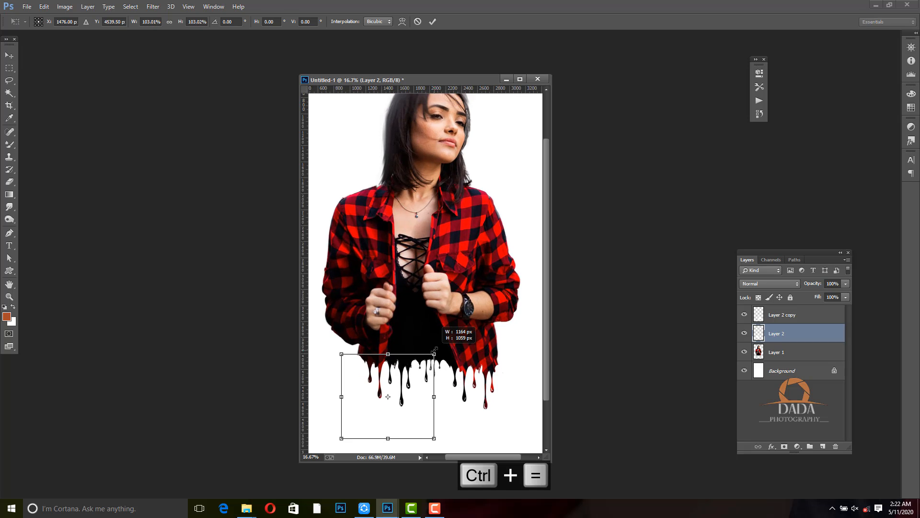
key(Return)
drag(411, 363, 404, 365)
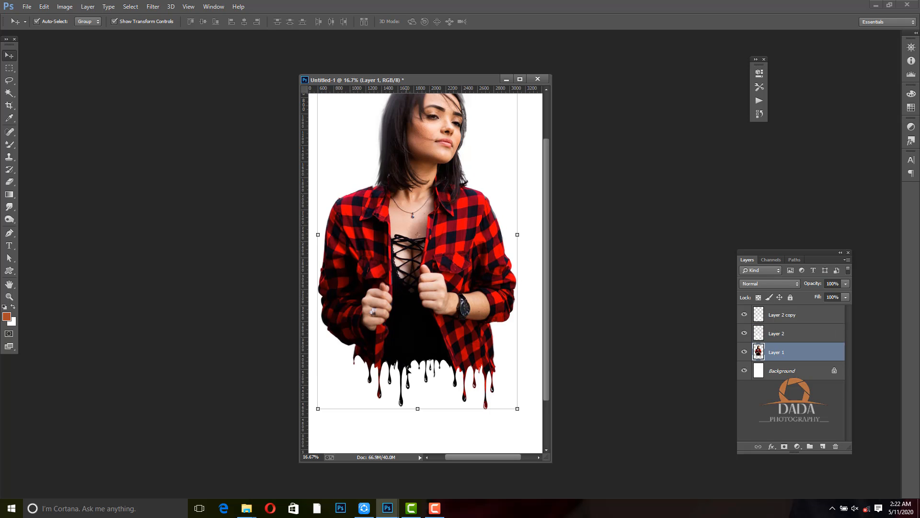
- Nudge the left-hand drip layer to the left along the jacket's bottom edge
click(773, 339)
key(Left)
key(Left)
key(Left)
key(Left)
key(Left)
key(Left)
key(Left)
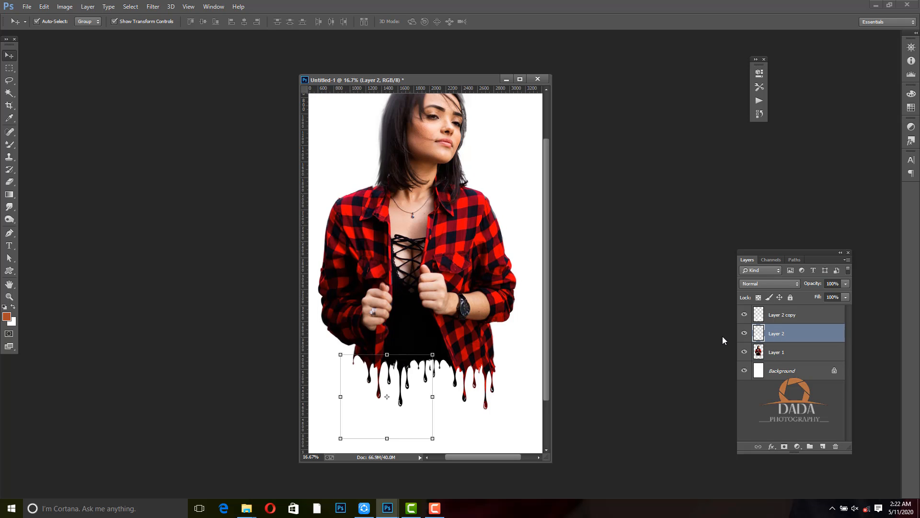
key(Left)
key(Left)
key(Left)
key(Left)
key(Left)
key(Left)
key(Left)
key(Left)
key(Left)
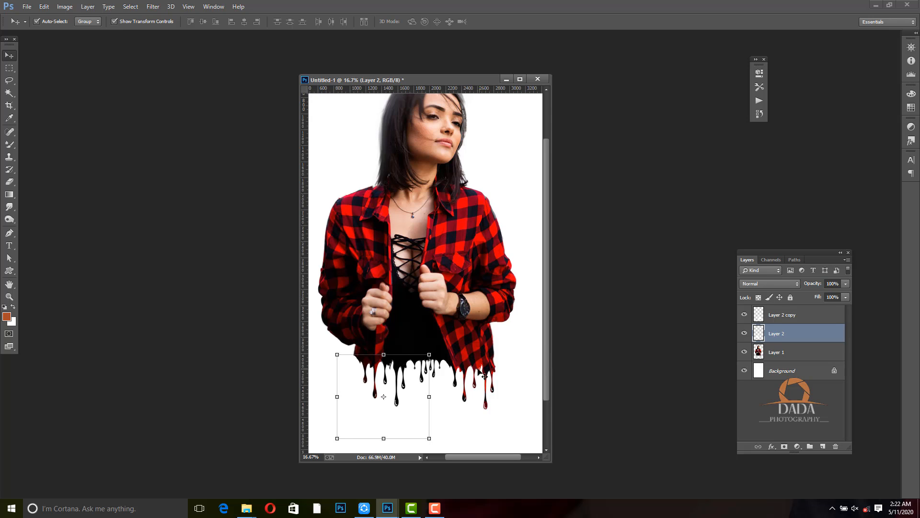
key(Left)
key(Left)
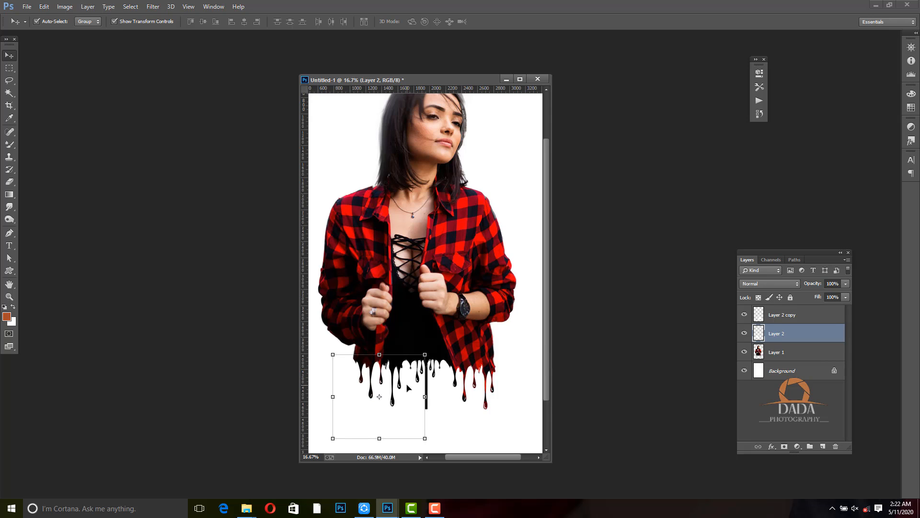
- Nudge the left-hand drip layer slightly down and back right to close the gap beside the drip copy
key(Down)
key(Down)
key(Down)
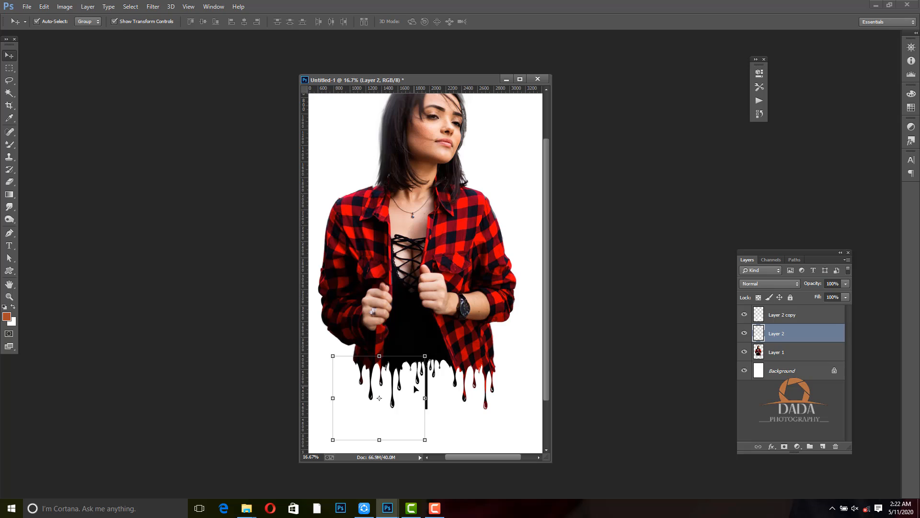
key(Right)
key(Right)
key(Right)
key(Right)
key(Right)
key(Up)
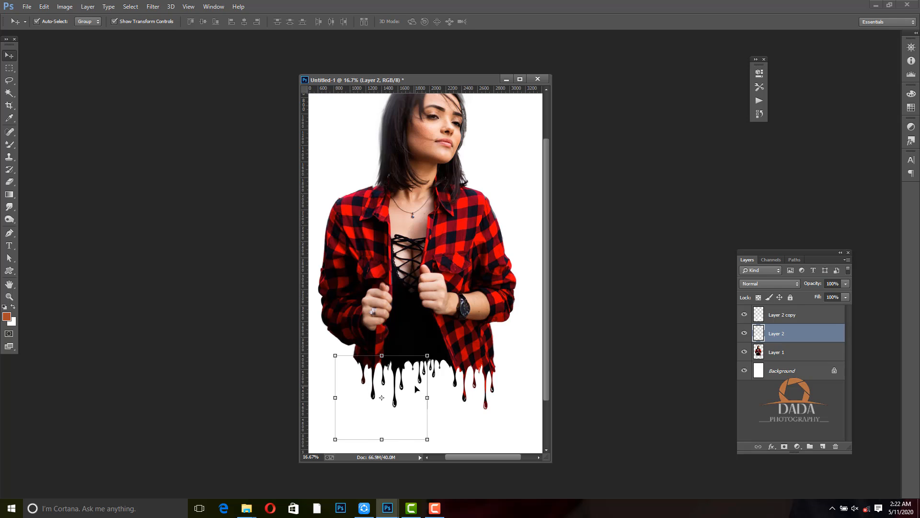
key(Right)
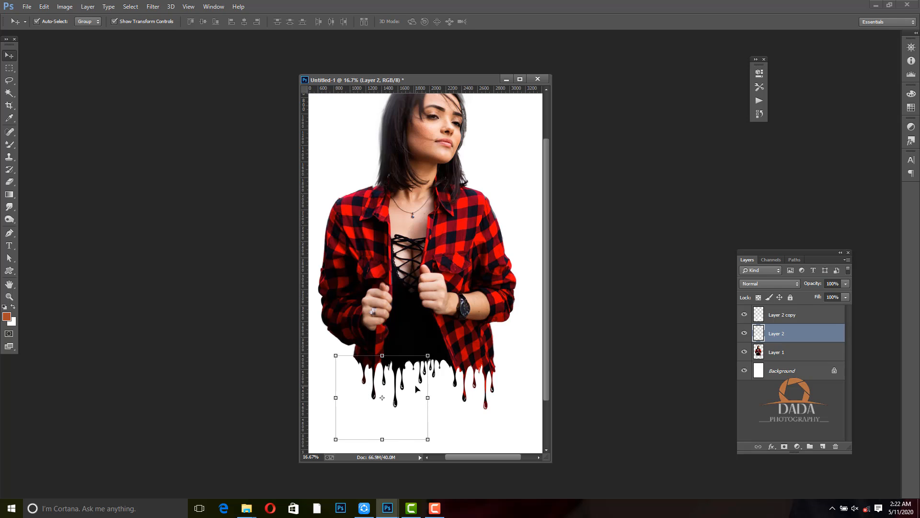
key(Right)
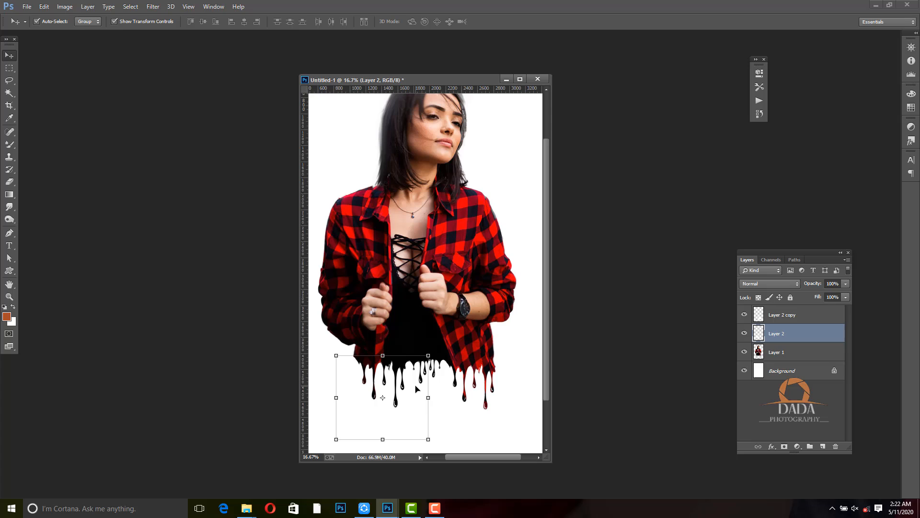
click(9, 70)
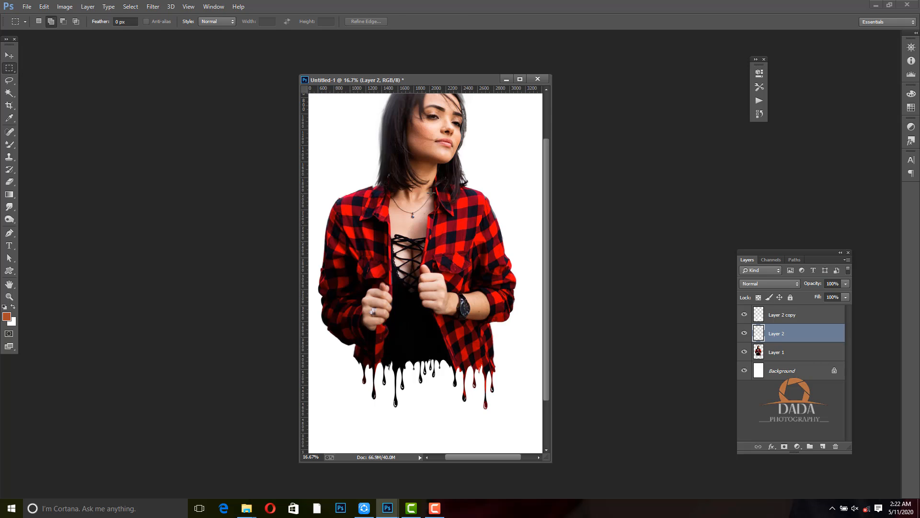
mouse_move(434, 513)
click(434, 510)
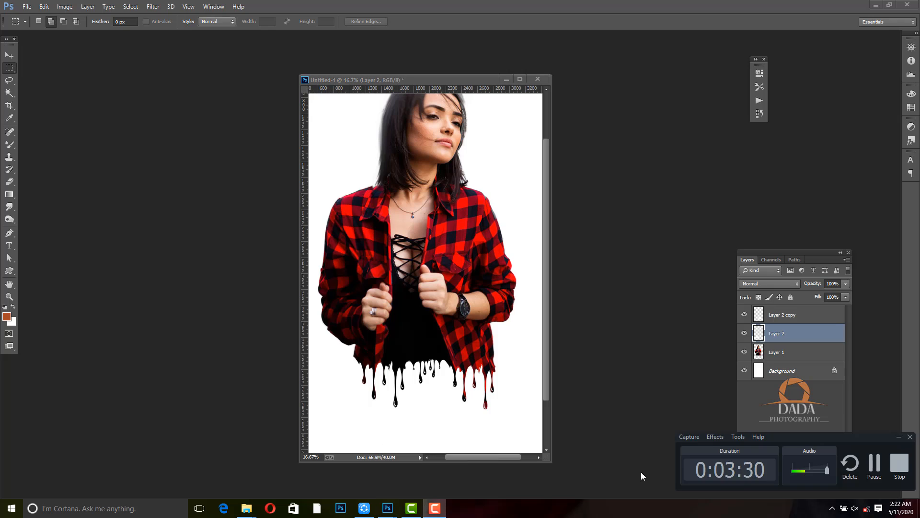